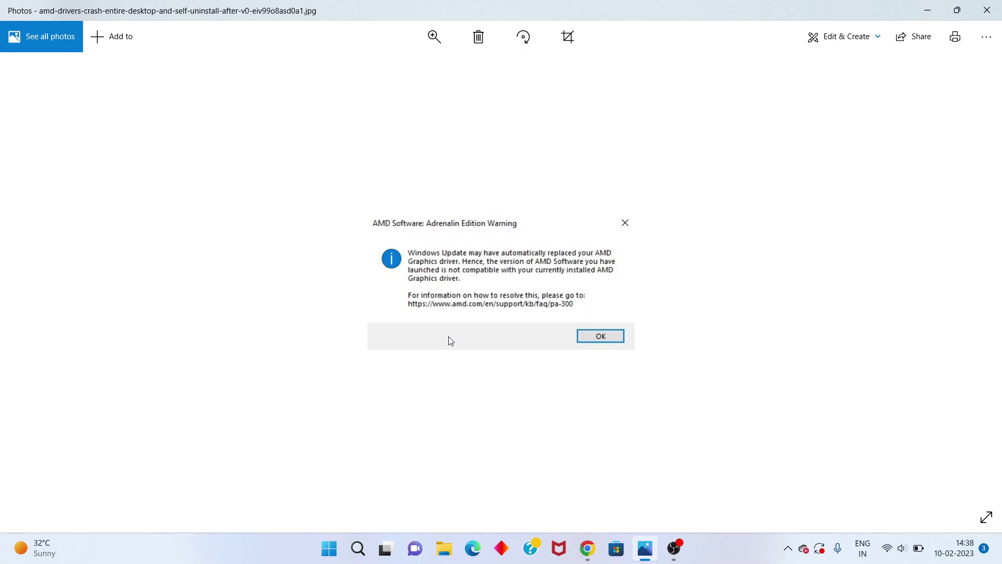
Close the Photos window showing the AMD Software Adrenalin Edition warning screenshot.
{"action": "left_click", "coordinate": [986, 10]}
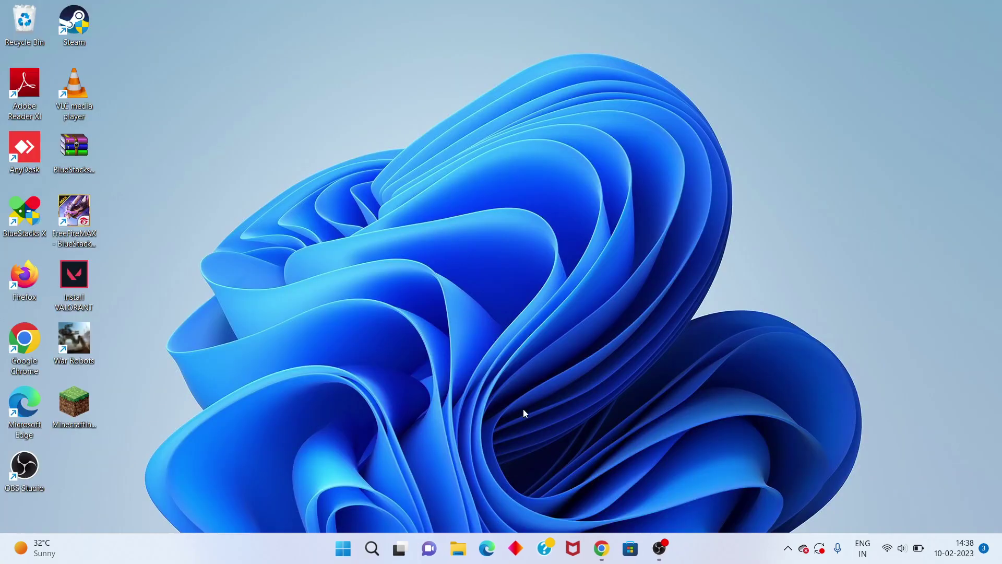
Search 'dev' in Windows Search and open Device Manager from the results.
{"action": "left_click", "coordinate": [360, 560]}
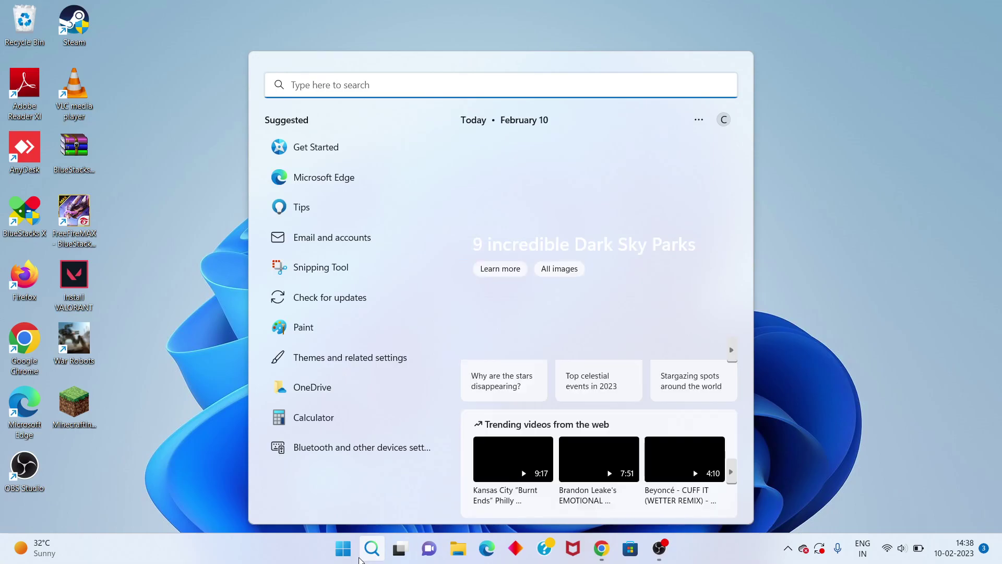
{"action": "type", "text": "dev"}
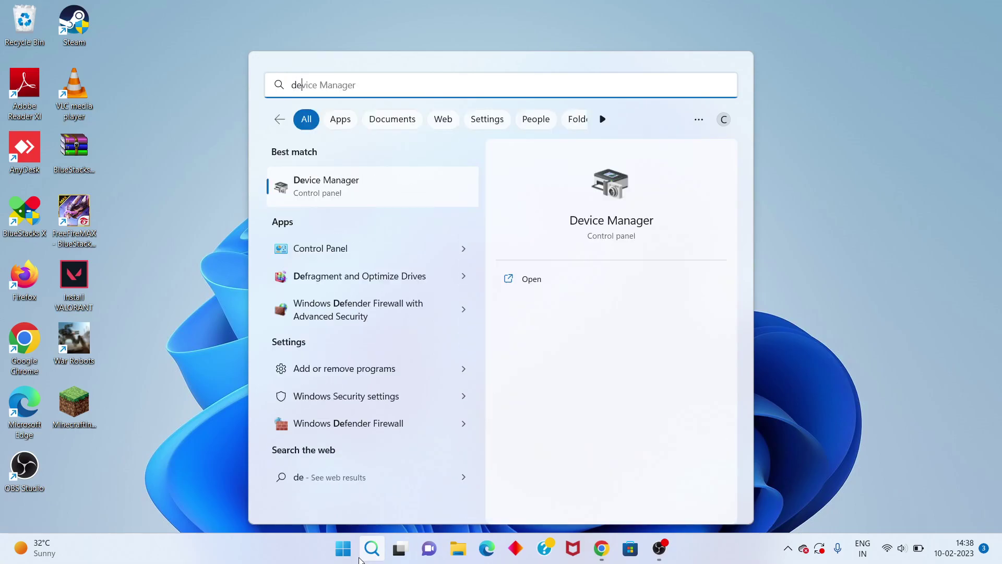
{"action": "left_click", "coordinate": [546, 281]}
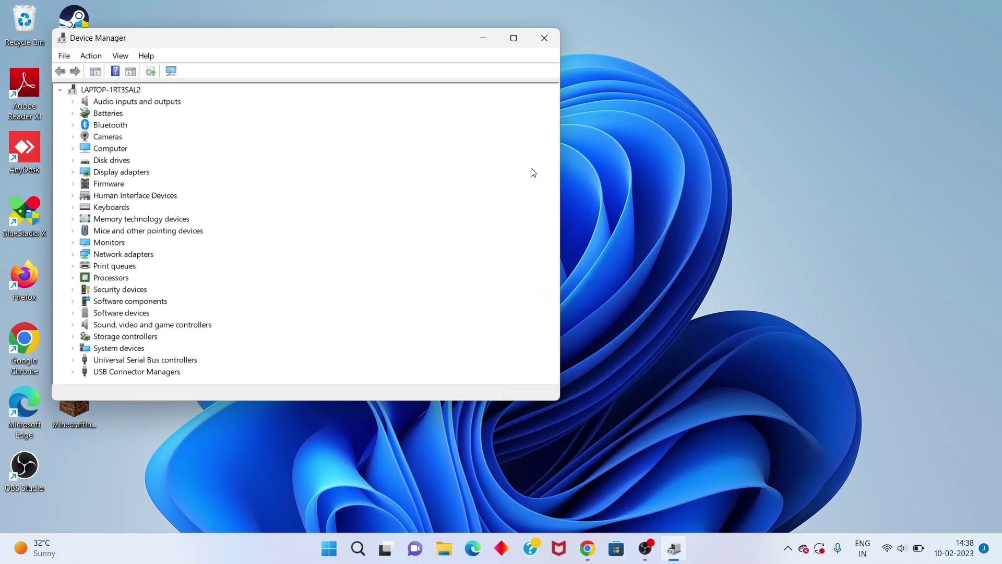
Check the AMD Radeon(TM) Graphics driver: version 31.0.12002.7004, dated 24-08-2022.
{"action": "left_click", "coordinate": [511, 39]}
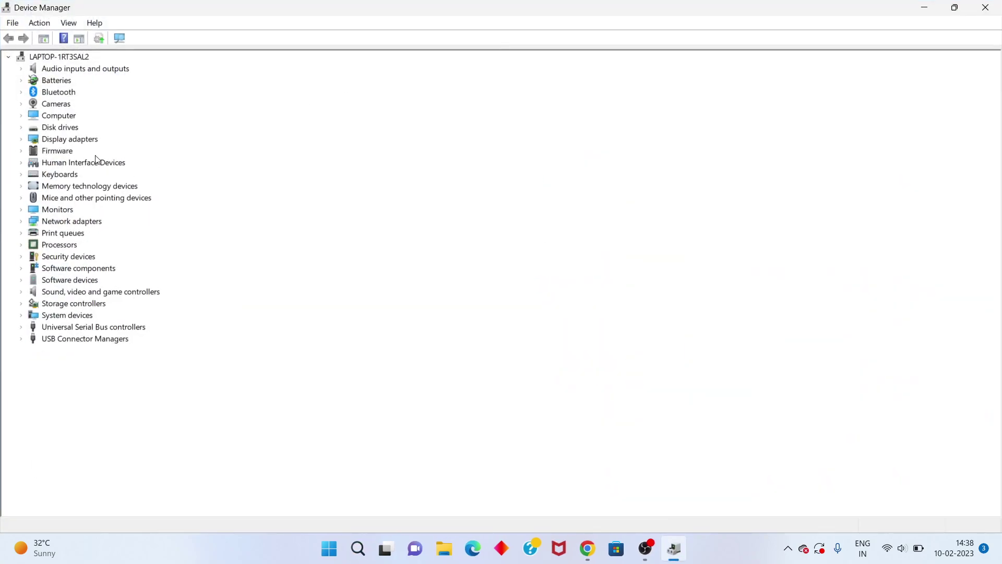
{"action": "left_click", "coordinate": [22, 139]}
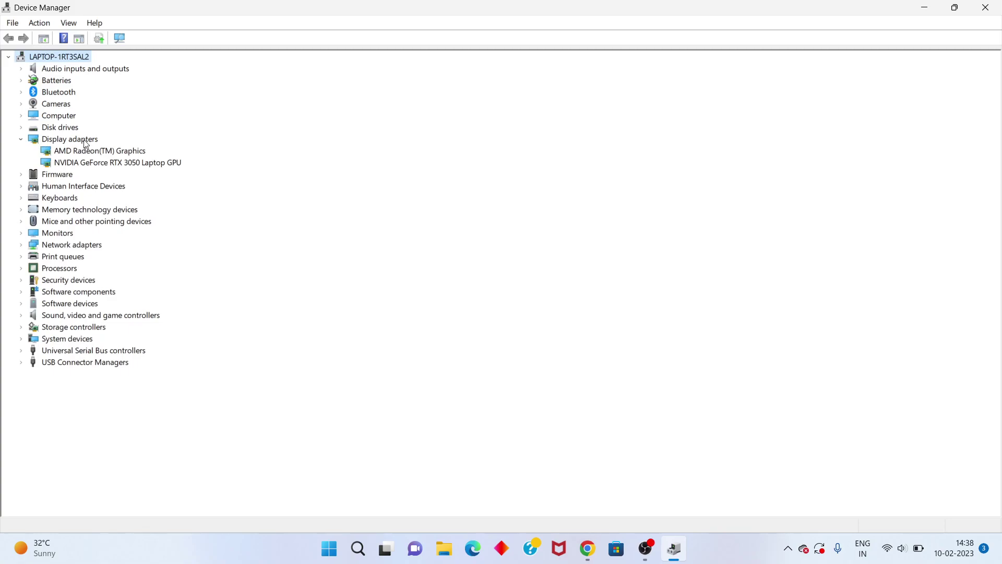
{"action": "left_click", "coordinate": [127, 153]}
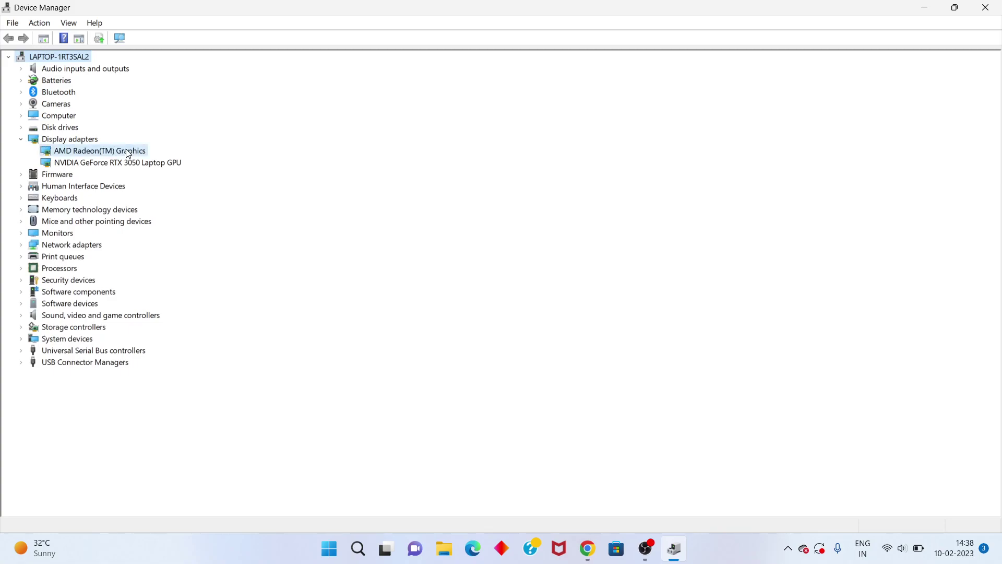
{"action": "right_click", "coordinate": [127, 152]}
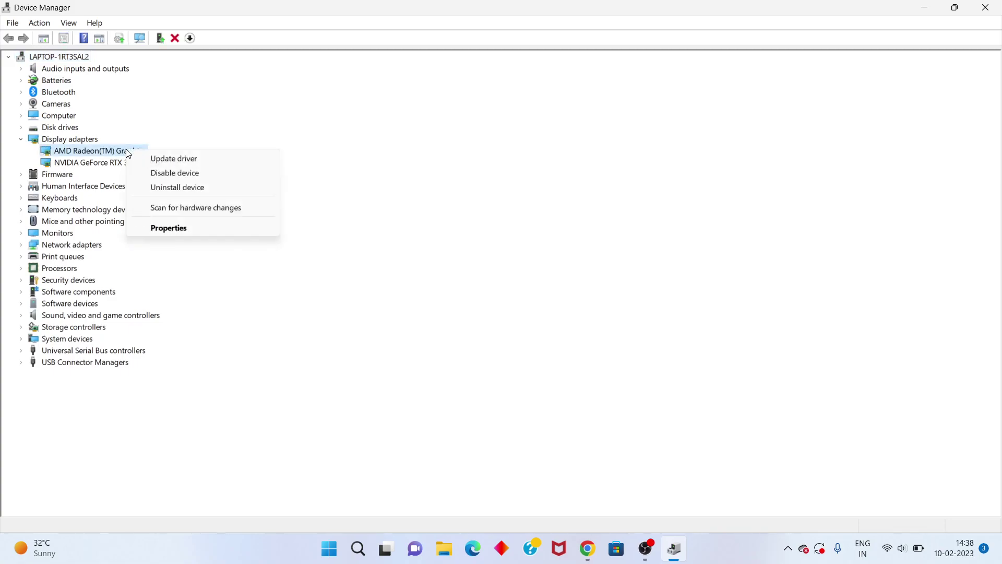
{"action": "left_click", "coordinate": [184, 227]}
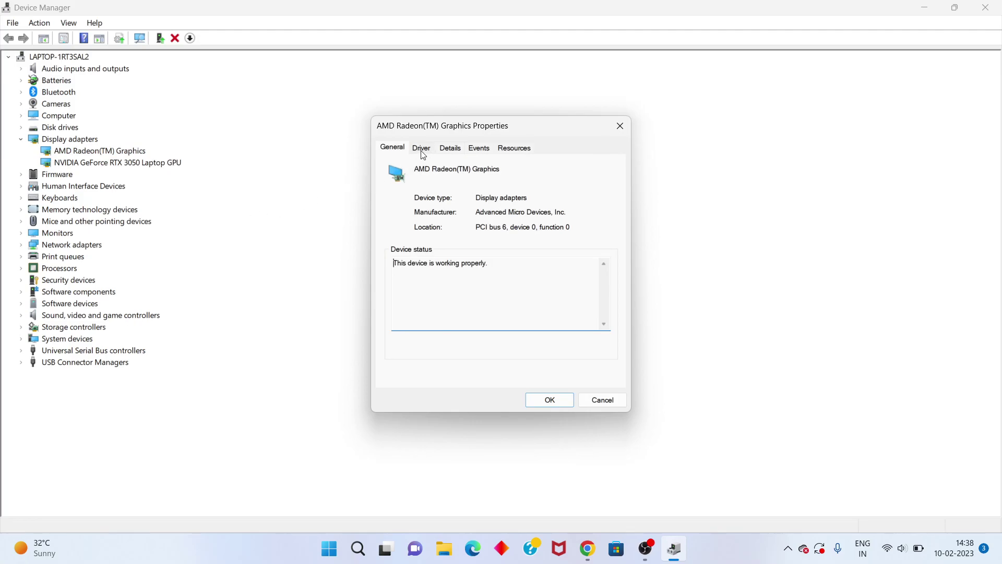
{"action": "left_click", "coordinate": [422, 149]}
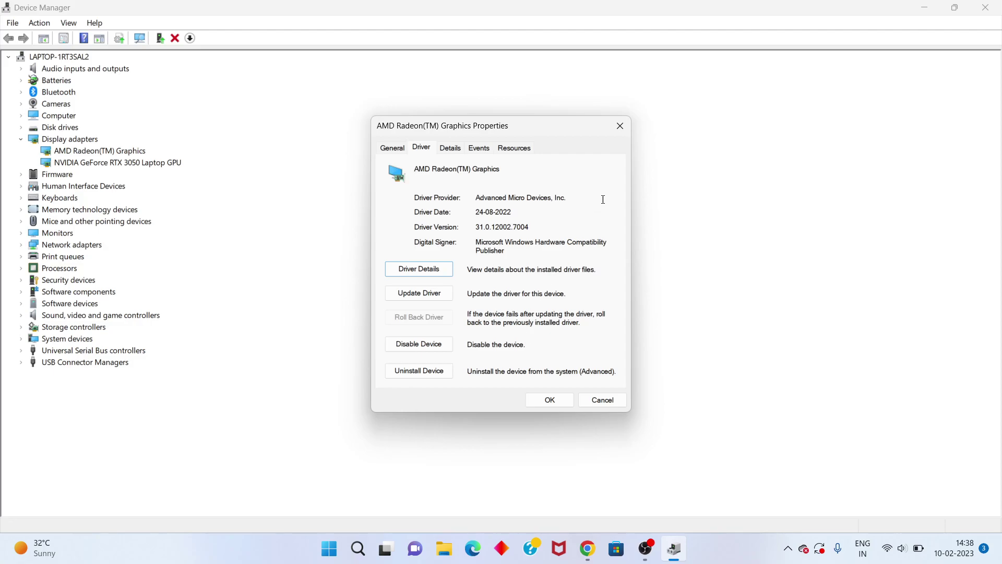
{"action": "left_click", "coordinate": [628, 131]}
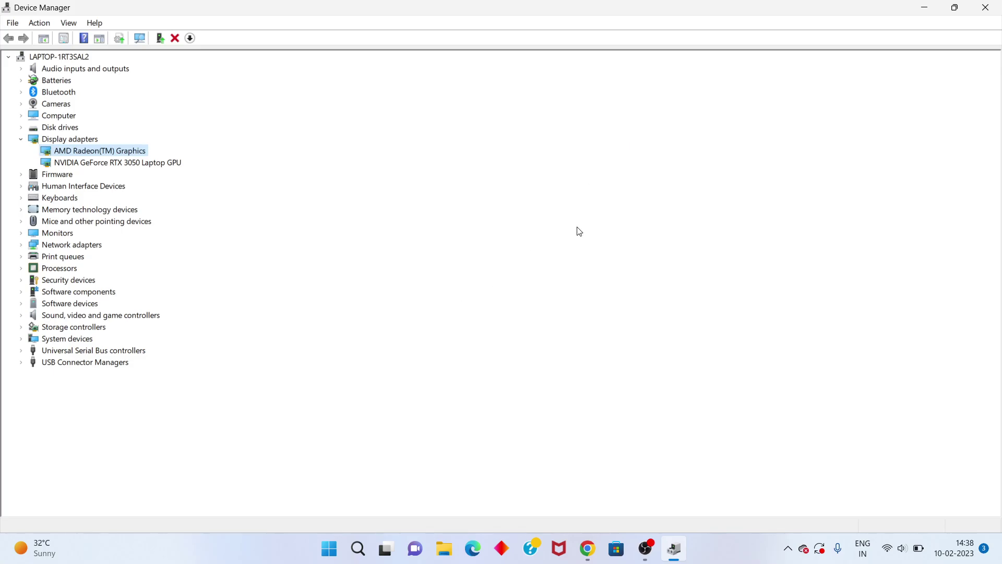
Close Device Manager and reopen it by searching 'dev' in Windows Search.
{"action": "left_click", "coordinate": [986, 8]}
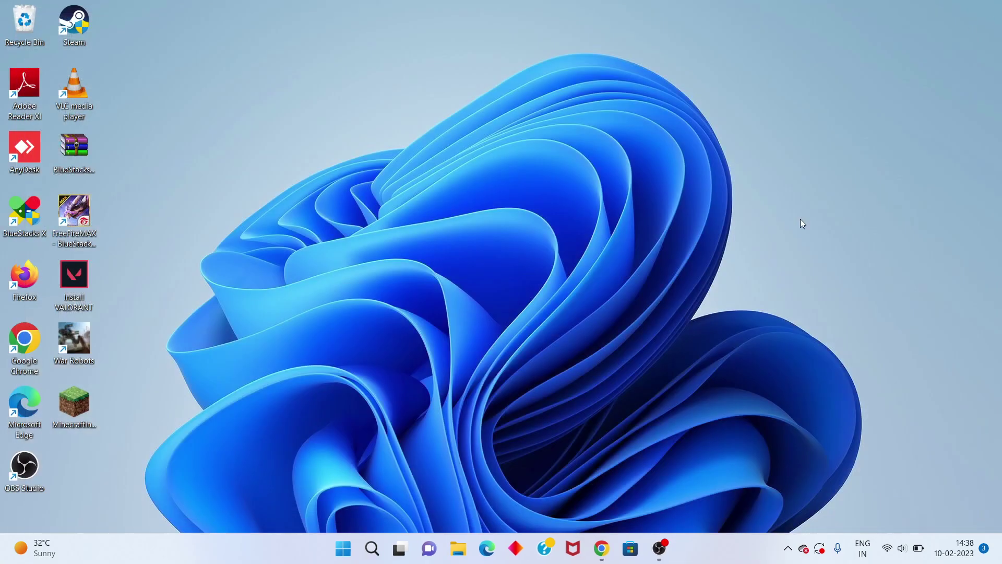
{"action": "left_click", "coordinate": [372, 548]}
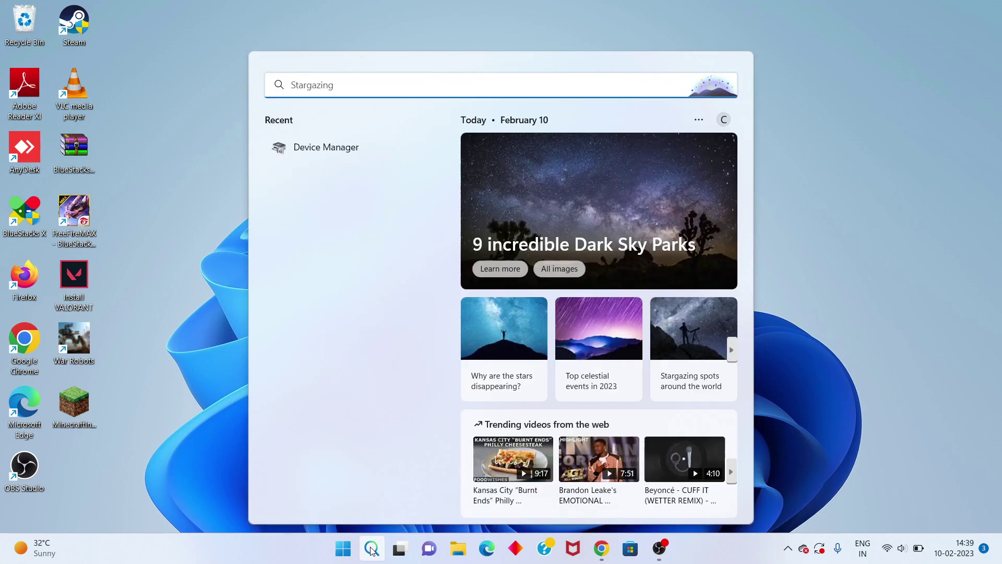
{"action": "type", "text": "dev"}
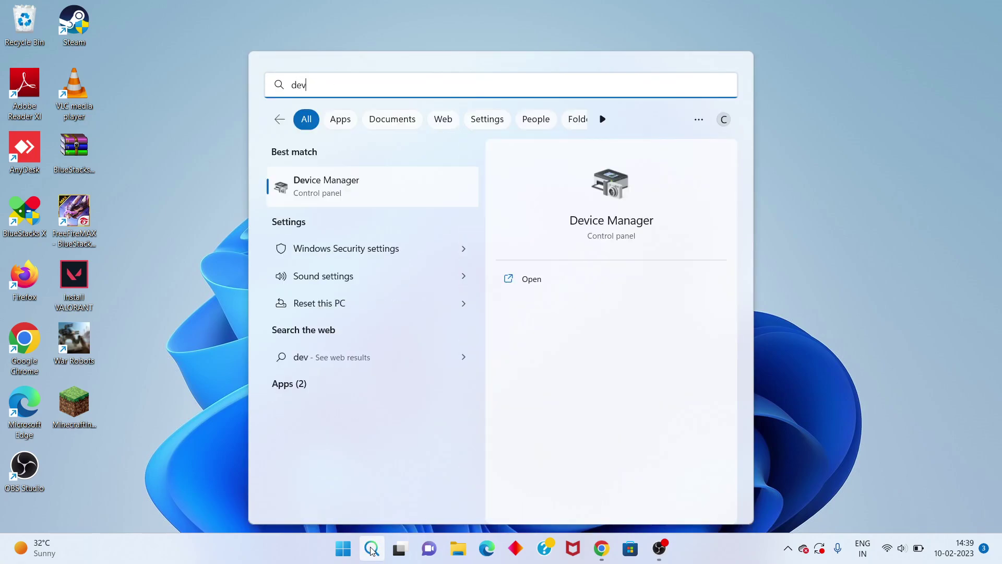
{"action": "left_click", "coordinate": [416, 197]}
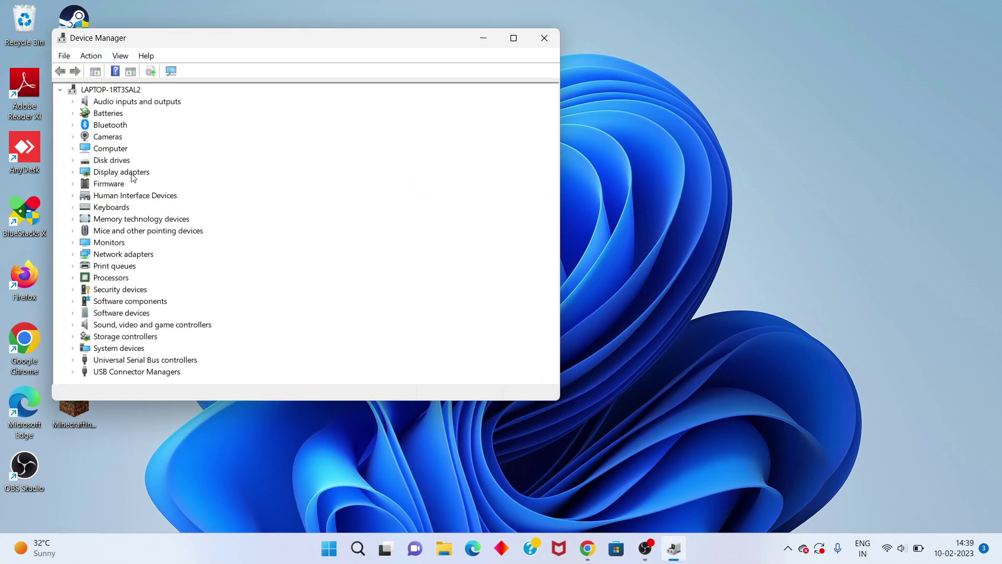
Expand Display adapters, bring up AMD Radeon(TM) Graphics' context menu, then close Device Manager.
{"action": "left_click", "coordinate": [134, 176]}
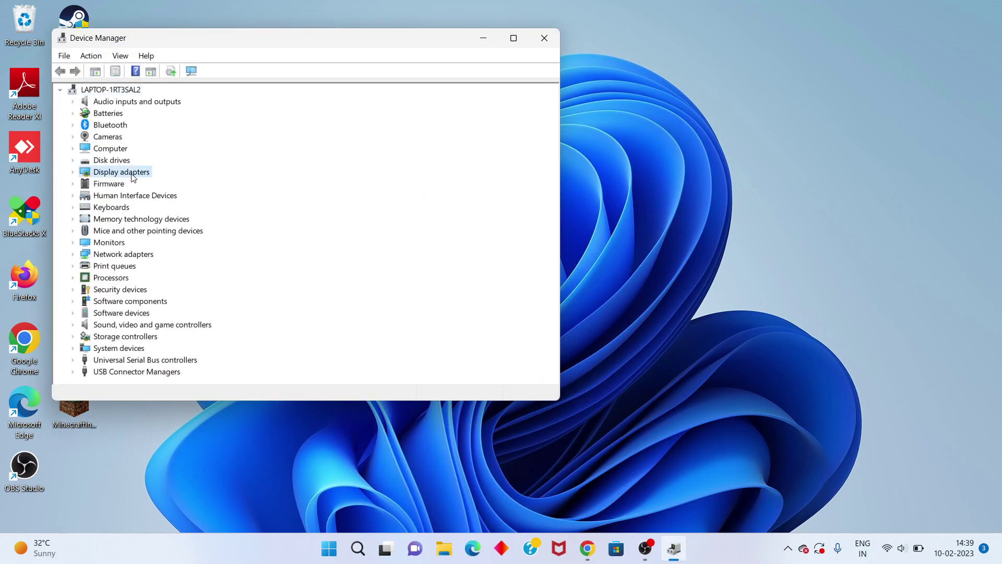
{"action": "double_click", "coordinate": [133, 176]}
{"action": "left_click", "coordinate": [146, 184]}
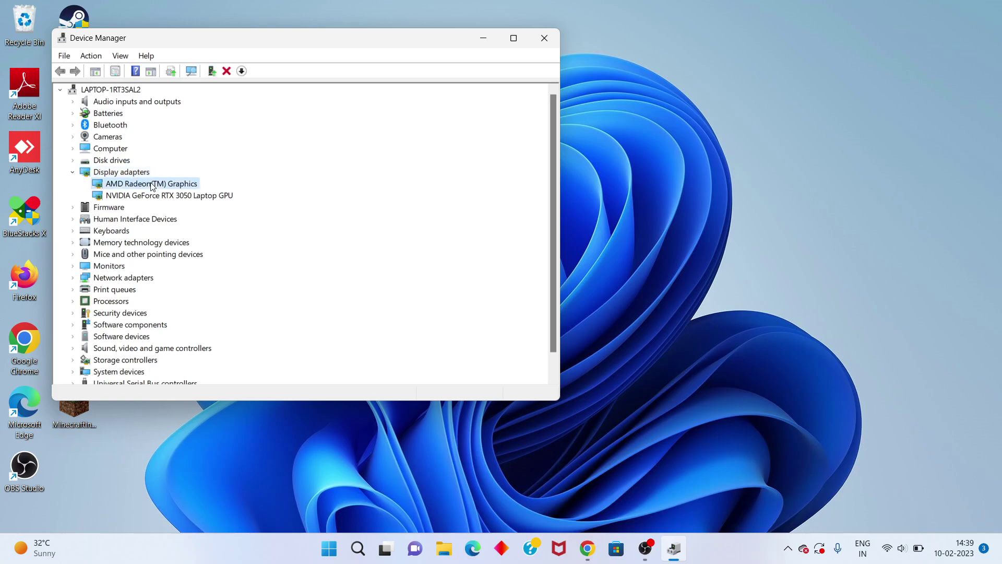
{"action": "right_click", "coordinate": [150, 183]}
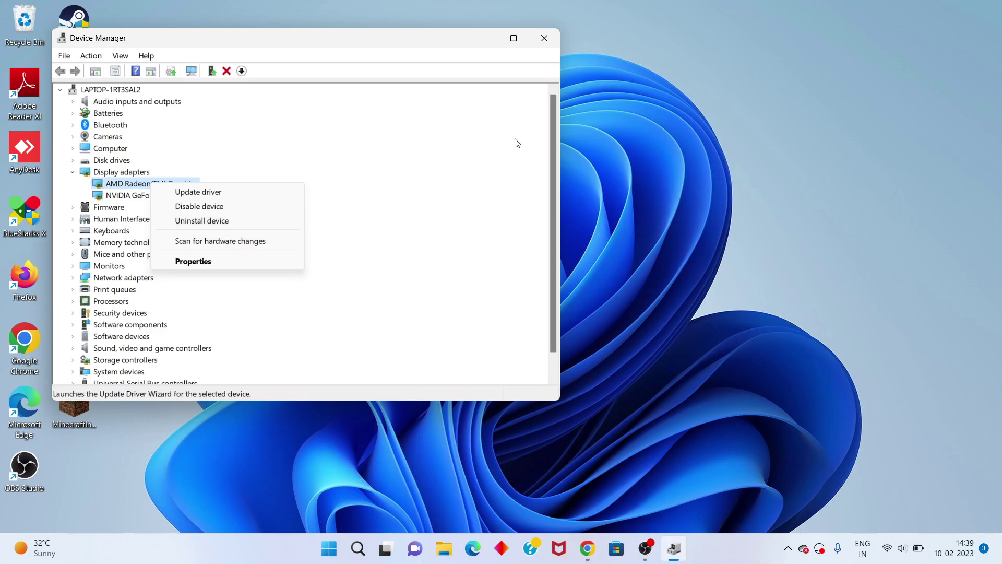
{"action": "left_click", "coordinate": [547, 38]}
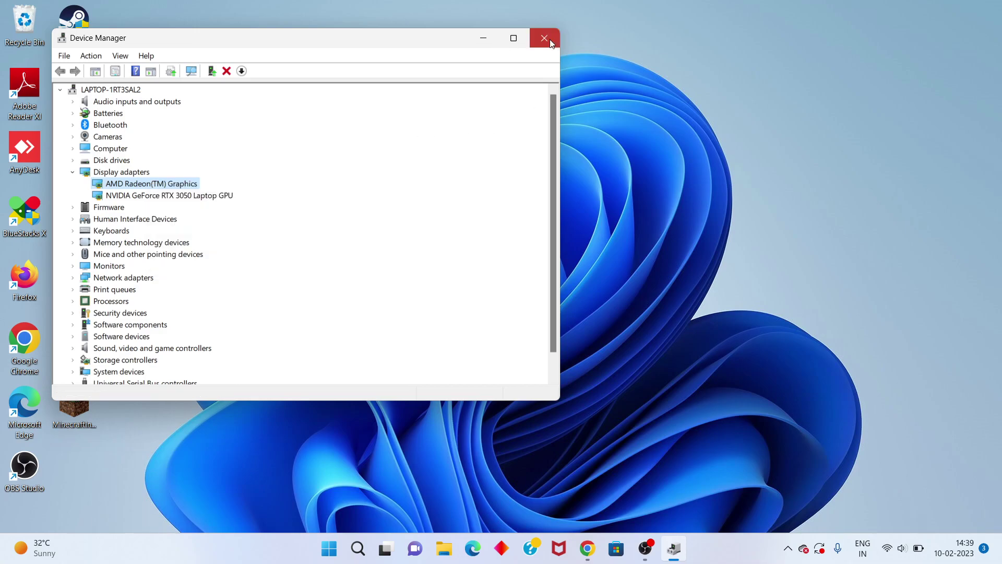
{"action": "left_click", "coordinate": [549, 38]}
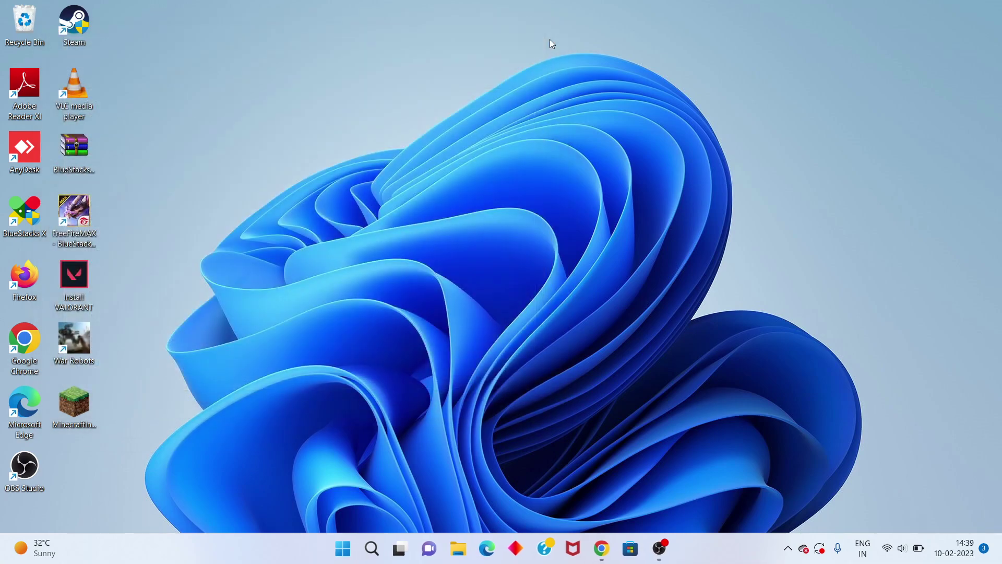
Open Chrome, then launch Task Manager and confirm the AMD Ryzen 7 5800H CPU on Performance.
{"action": "left_click", "coordinate": [601, 548]}
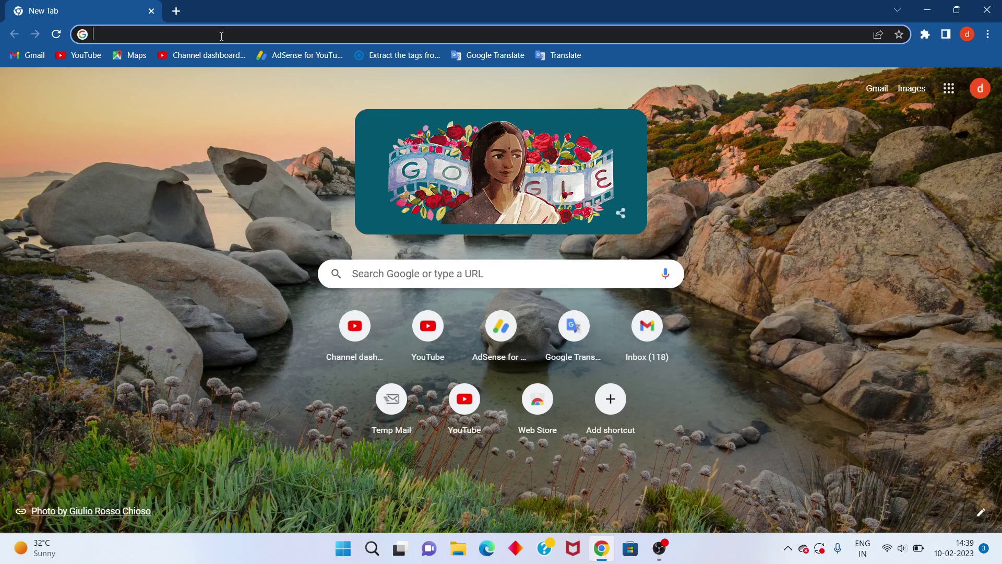
{"action": "left_click", "coordinate": [372, 549]}
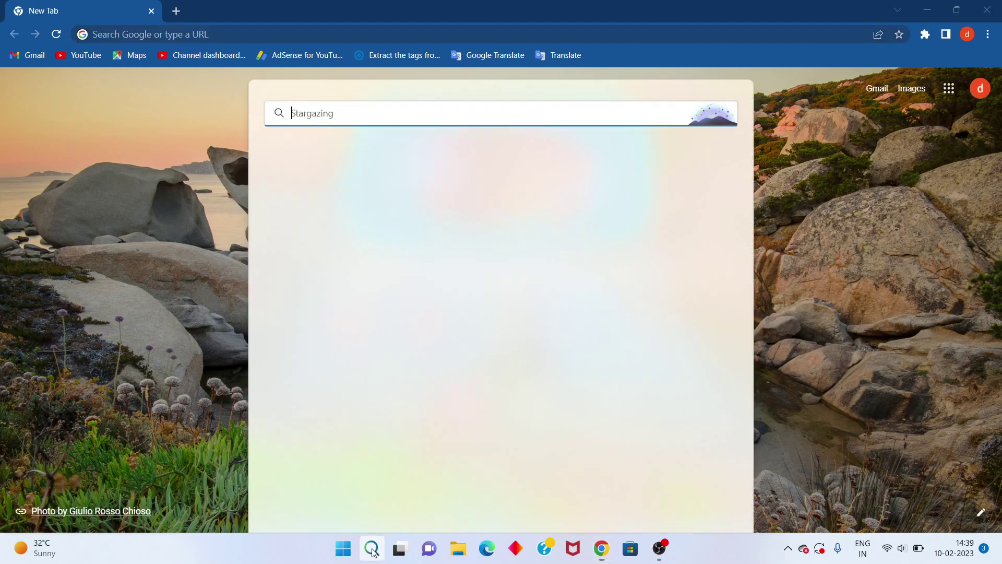
{"action": "type", "text": "tas"}
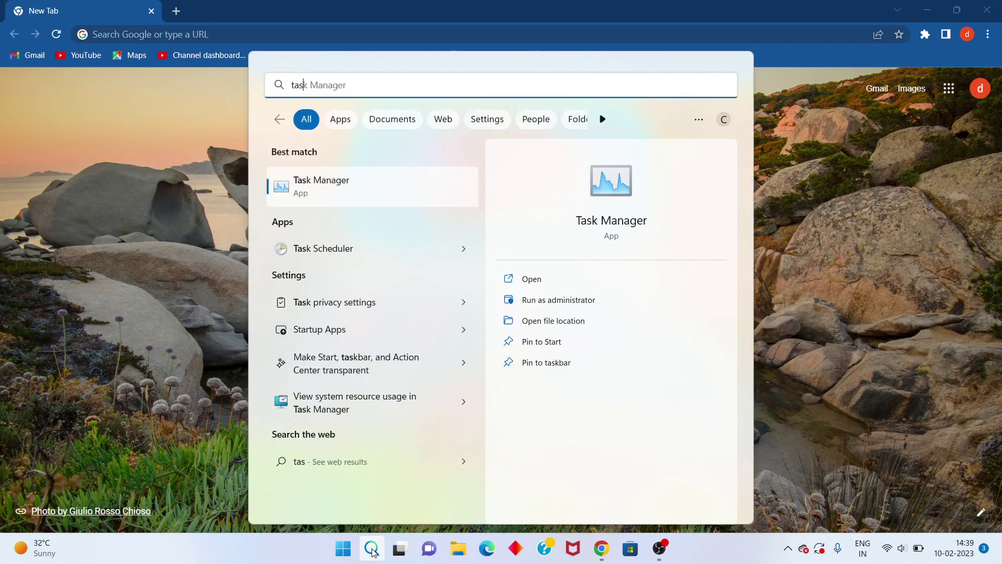
{"action": "key", "text": "Return"}
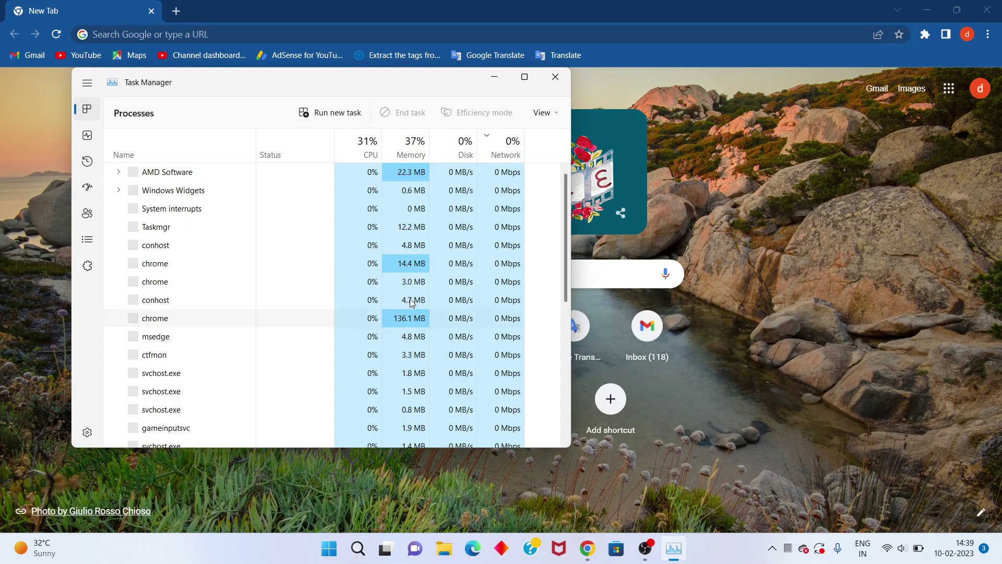
{"action": "left_click", "coordinate": [88, 137]}
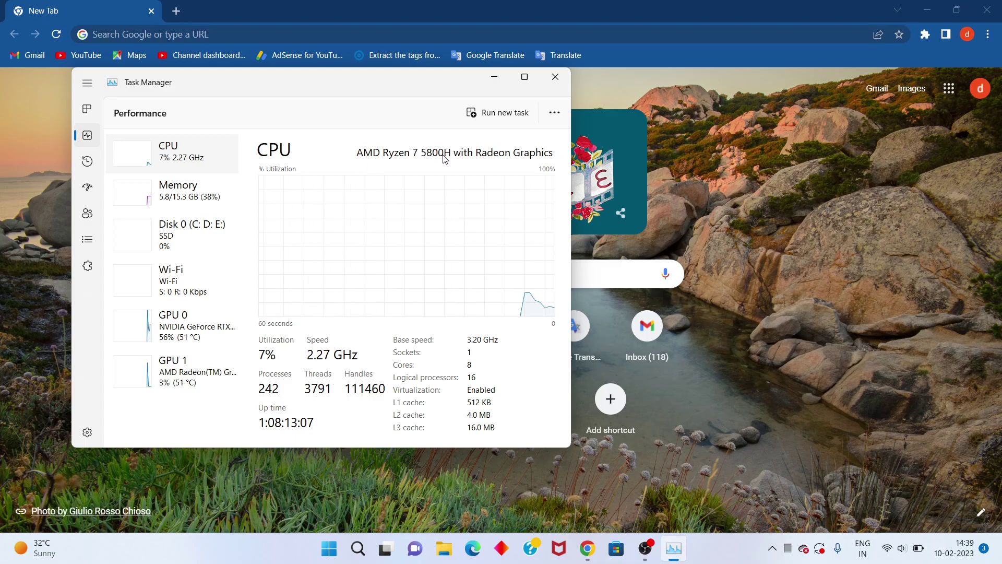
{"action": "left_click", "coordinate": [496, 82]}
Type 'amd red' in Chrome's address bar, recheck the CPU in Task Manager, then trim the query.
{"action": "left_click", "coordinate": [261, 30]}
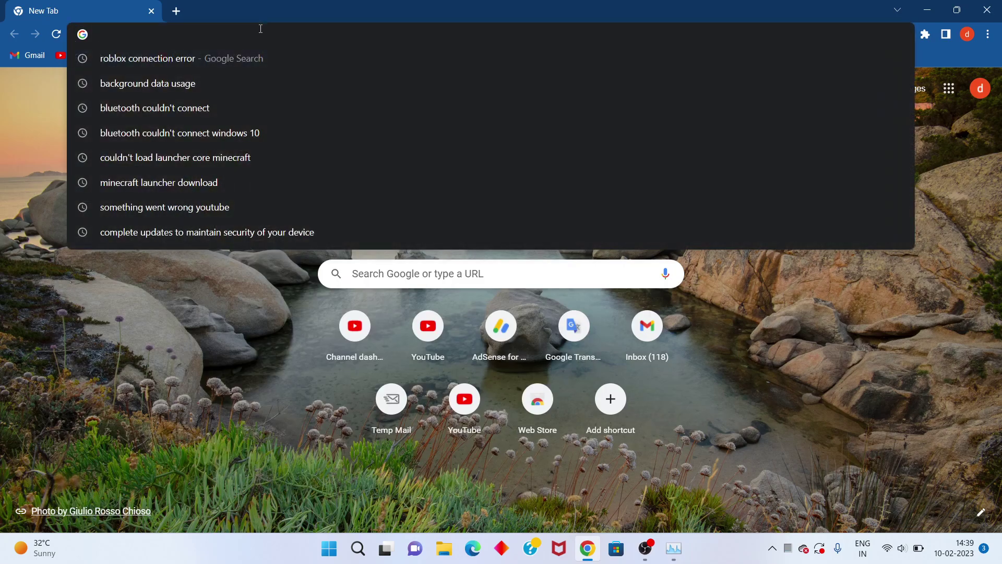
{"action": "type", "text": "amd"}
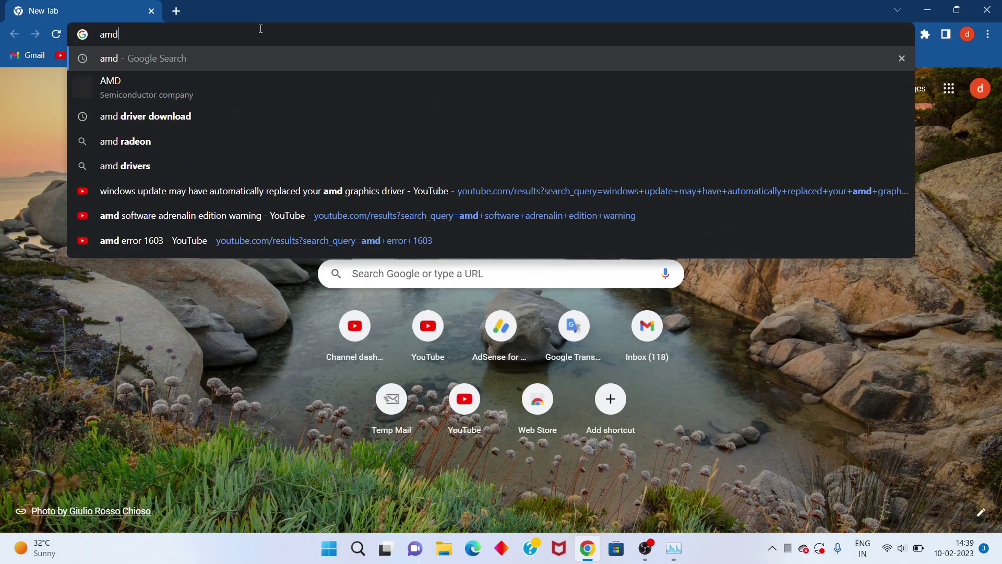
{"action": "type", "text": " r"}
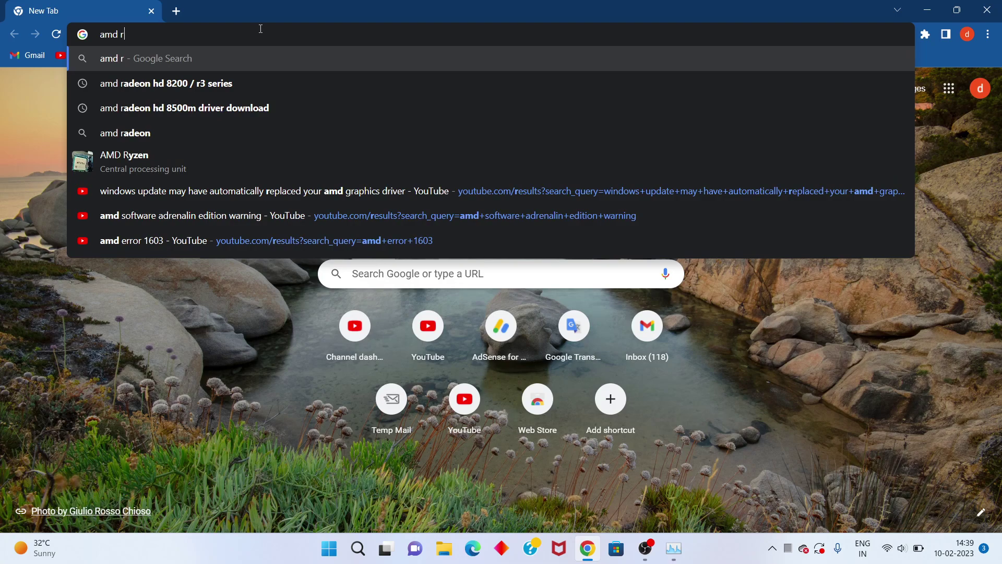
{"action": "type", "text": "ed"}
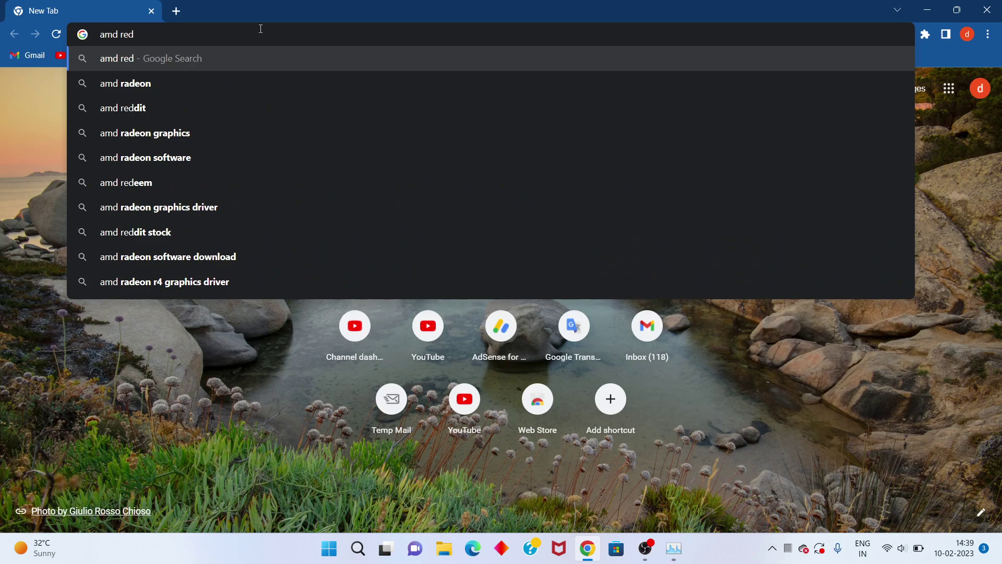
{"action": "key", "text": "Down"}
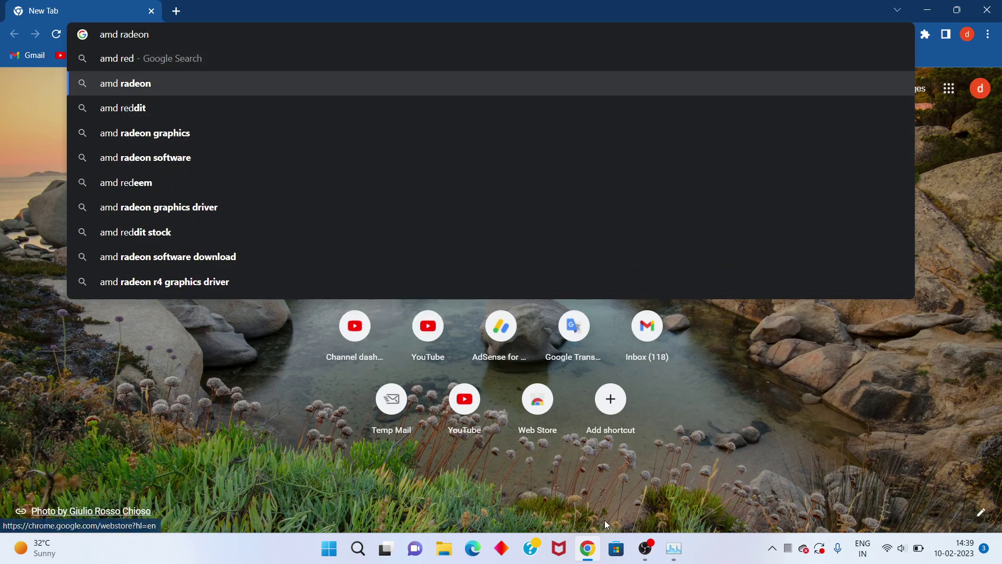
{"action": "left_click", "coordinate": [668, 548]}
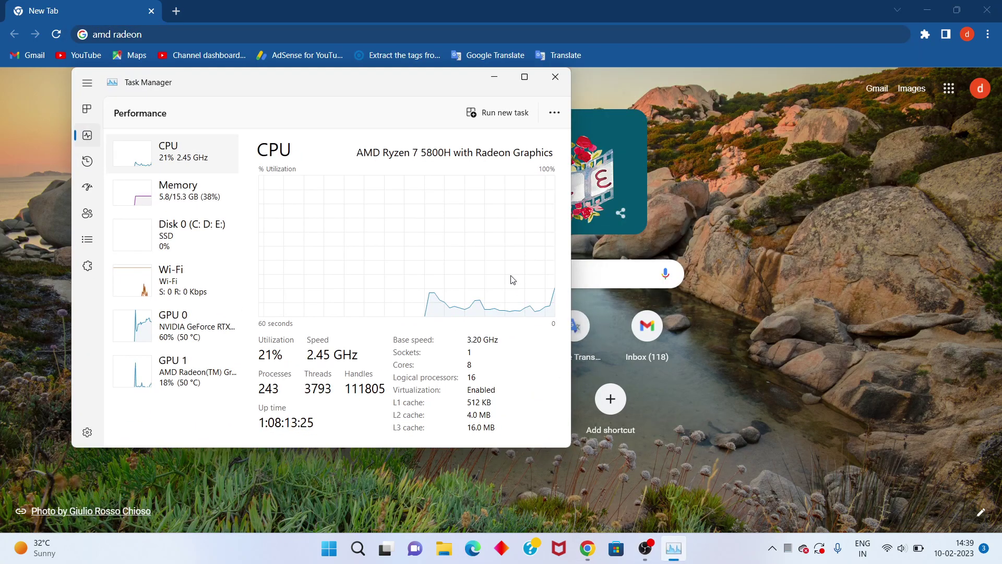
{"action": "left_click", "coordinate": [495, 78]}
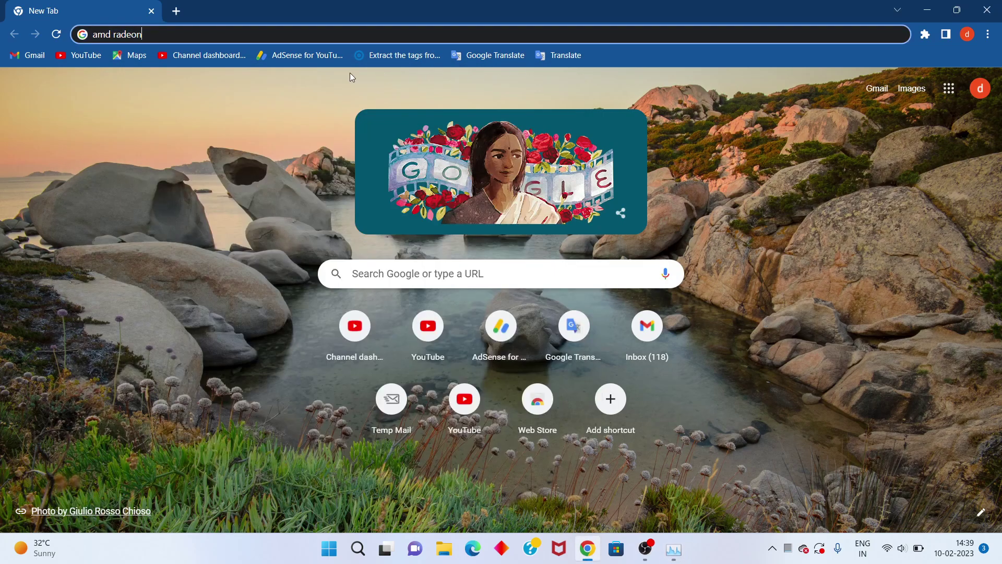
{"action": "key", "text": "BackSpace"}
{"action": "key", "text": "BackSpace"}
{"action": "key", "text": "BackSpace"}
{"action": "key", "text": "BackSpace"}
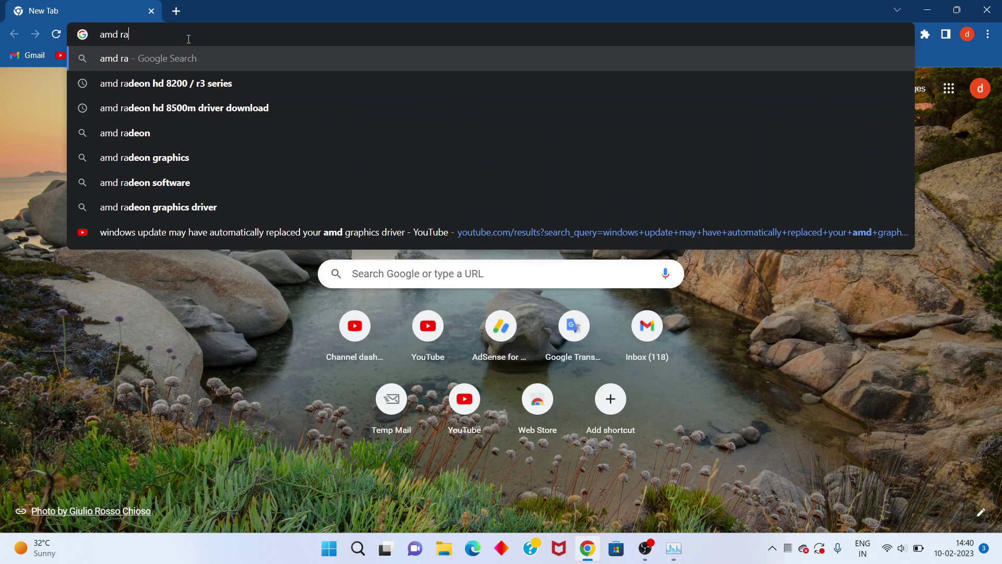
Rework the query into 'amd ryzen 7 5800x driver download' and run the Google search.
{"action": "key", "text": "BackSpace"}
{"action": "type", "text": "y"}
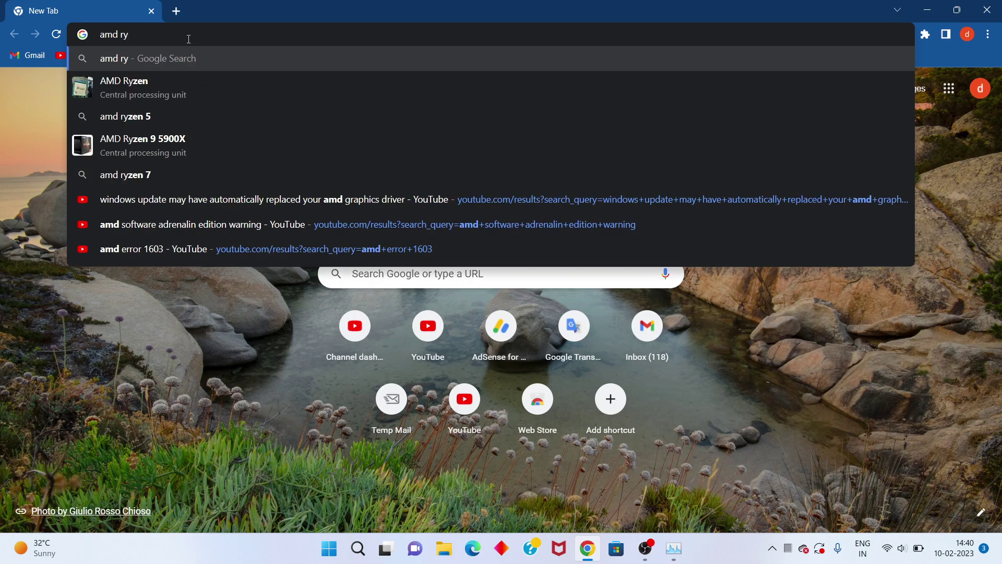
{"action": "type", "text": "z"}
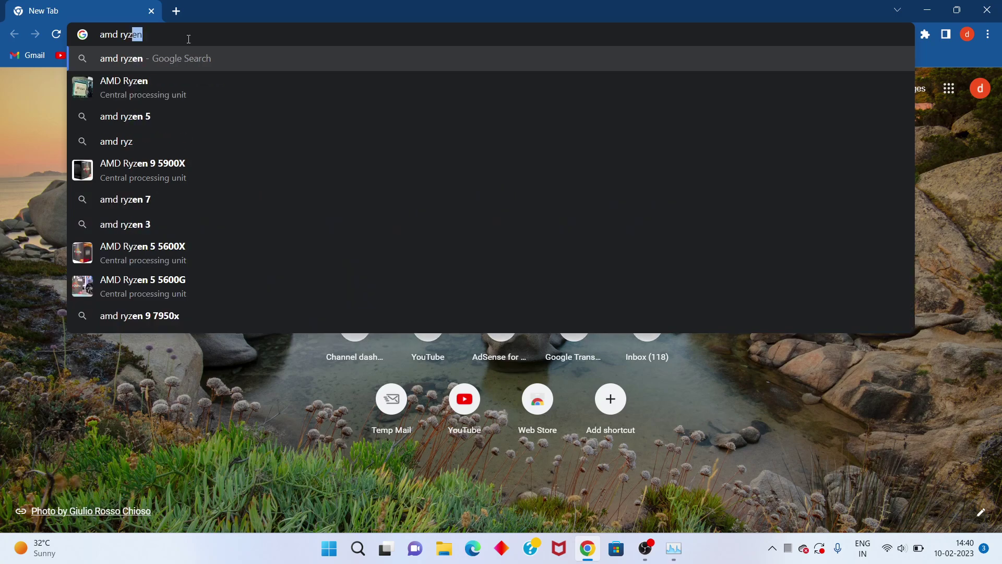
{"action": "type", "text": "w"}
{"action": "key", "text": "BackSpace"}
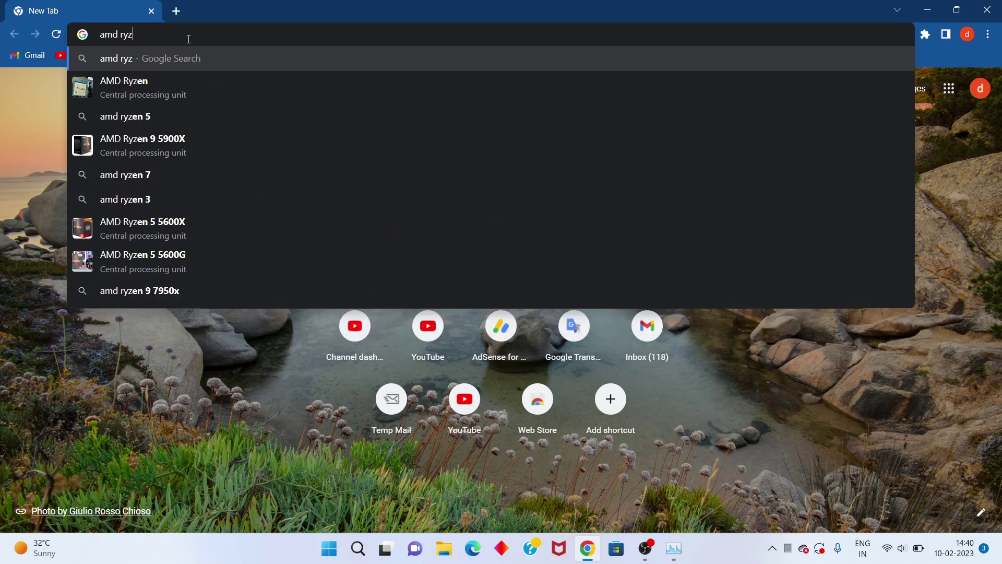
{"action": "type", "text": "en "}
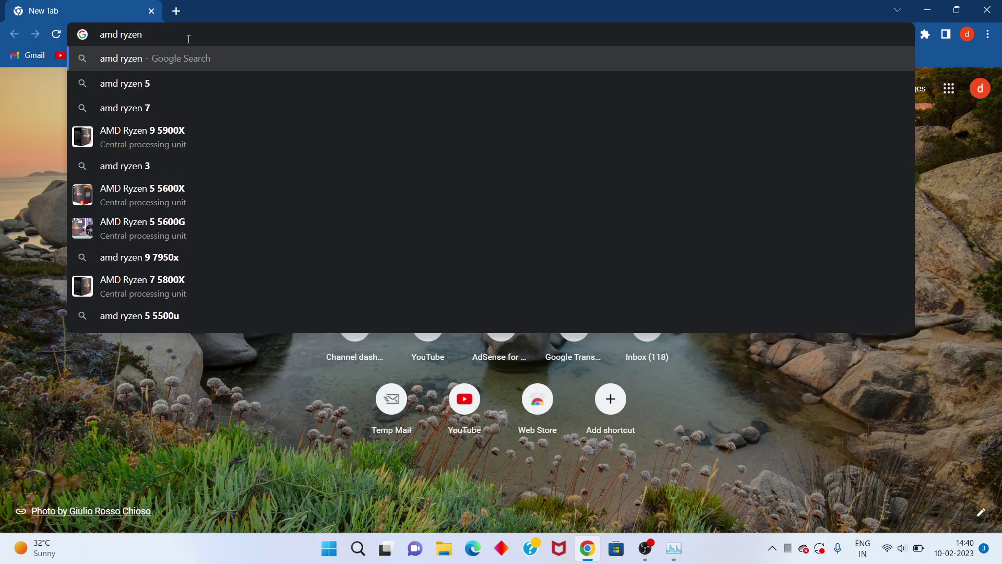
{"action": "type", "text": "7"}
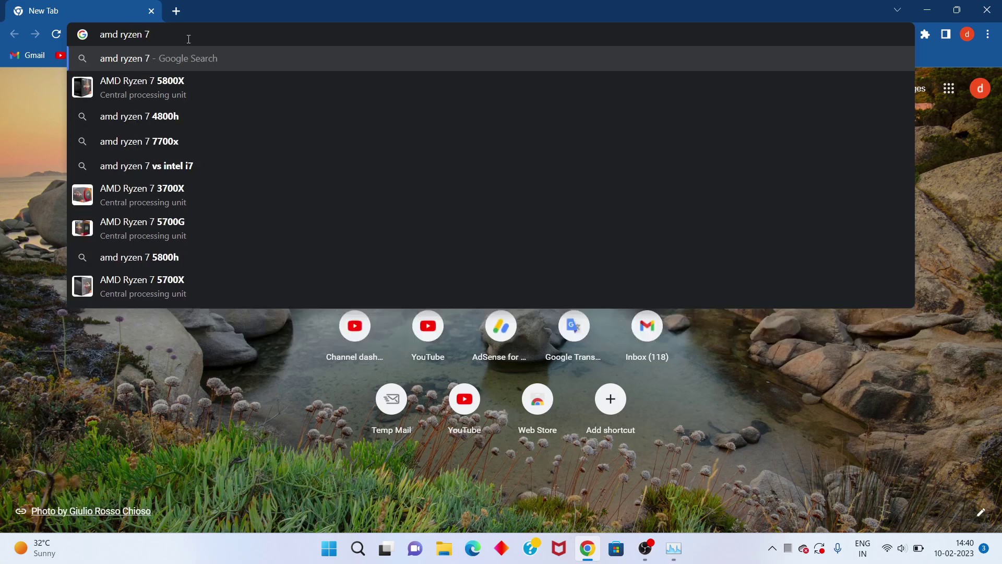
{"action": "key", "text": "Down"}
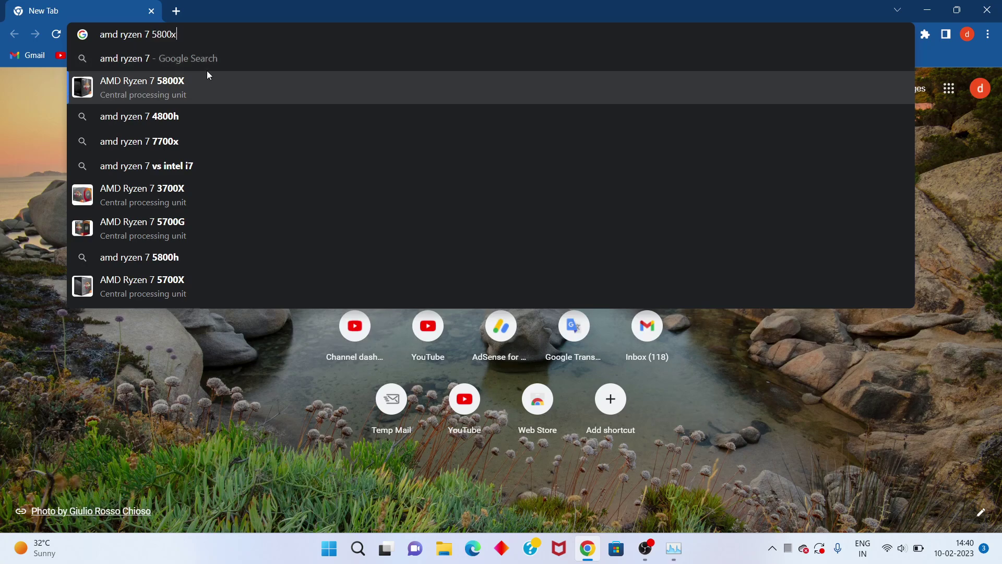
{"action": "type", "text": "d"}
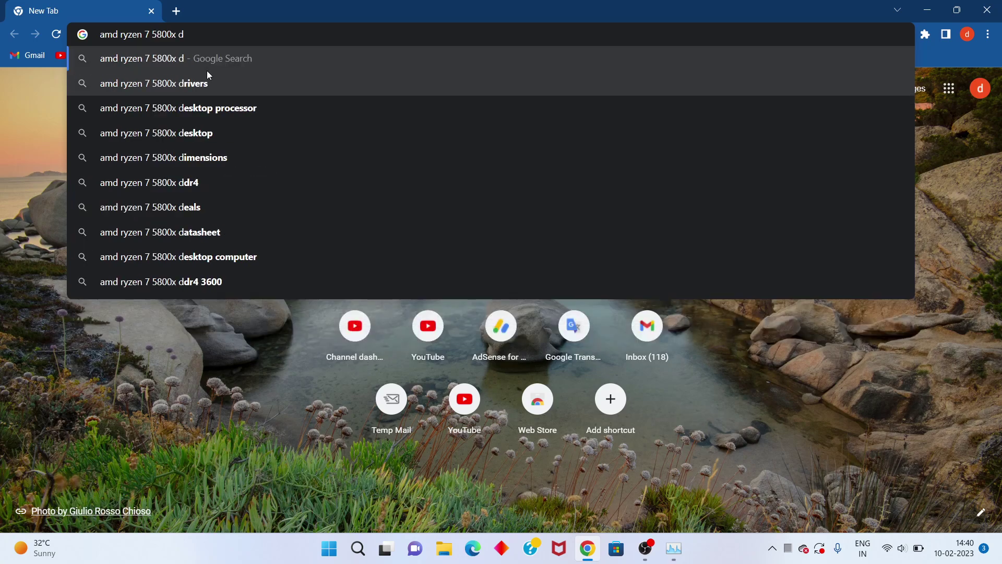
{"action": "key", "text": "Down"}
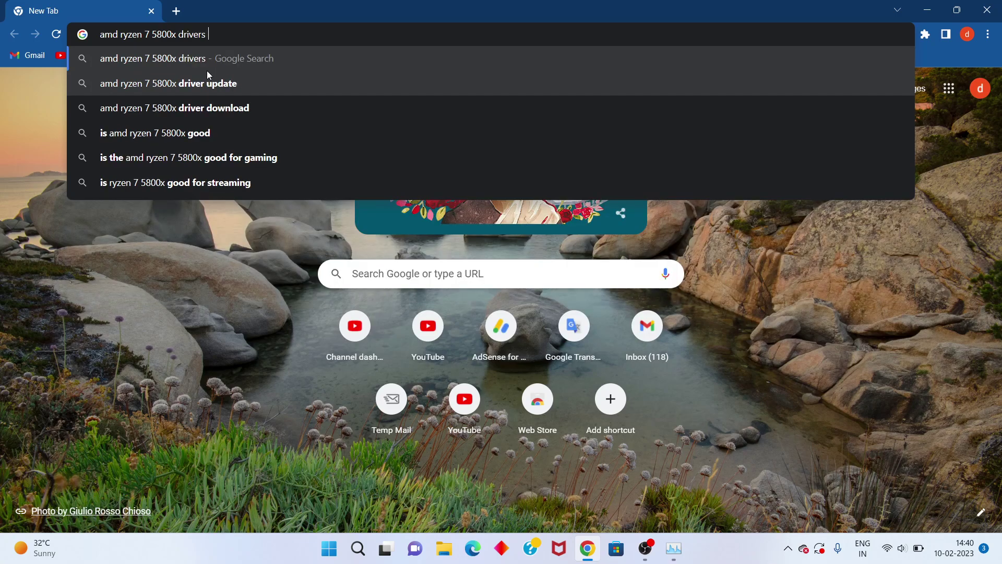
{"action": "type", "text": "do"}
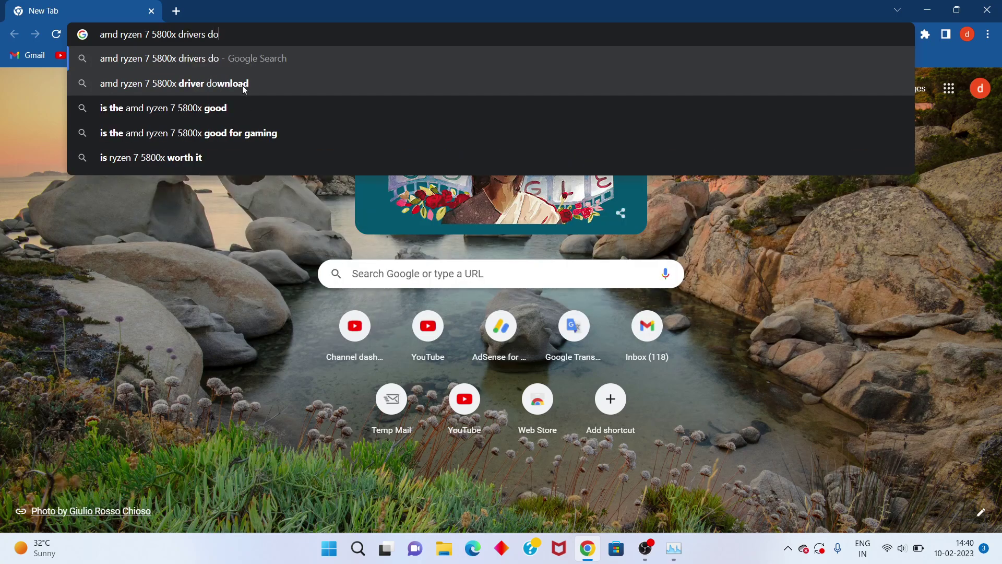
{"action": "left_click", "coordinate": [242, 86]}
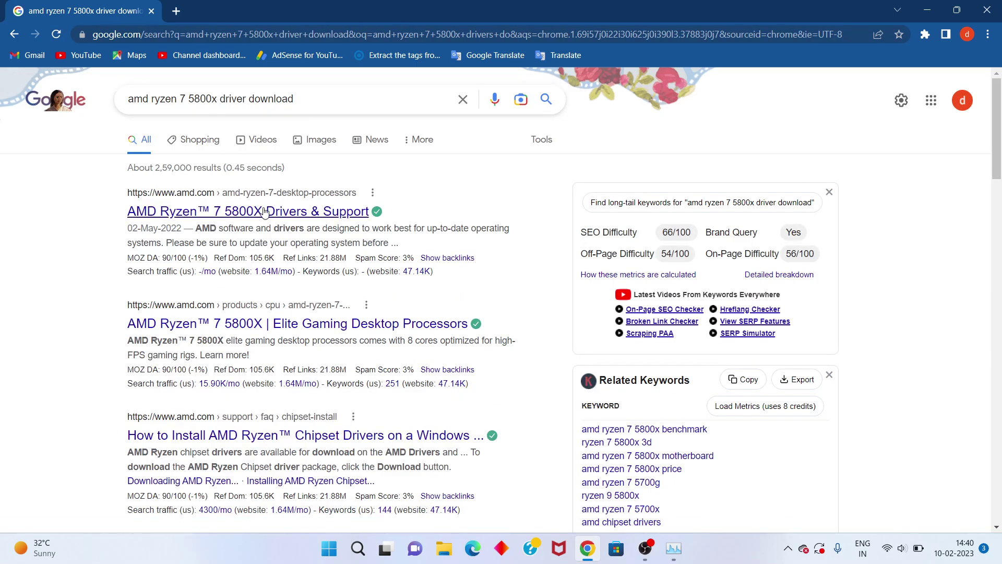
Open AMD's Ryzen 7 5800X Drivers & Support page and browse its Windows 11 64-Bit StoreMI 2.1.0.218 driver.
{"action": "left_click", "coordinate": [300, 216]}
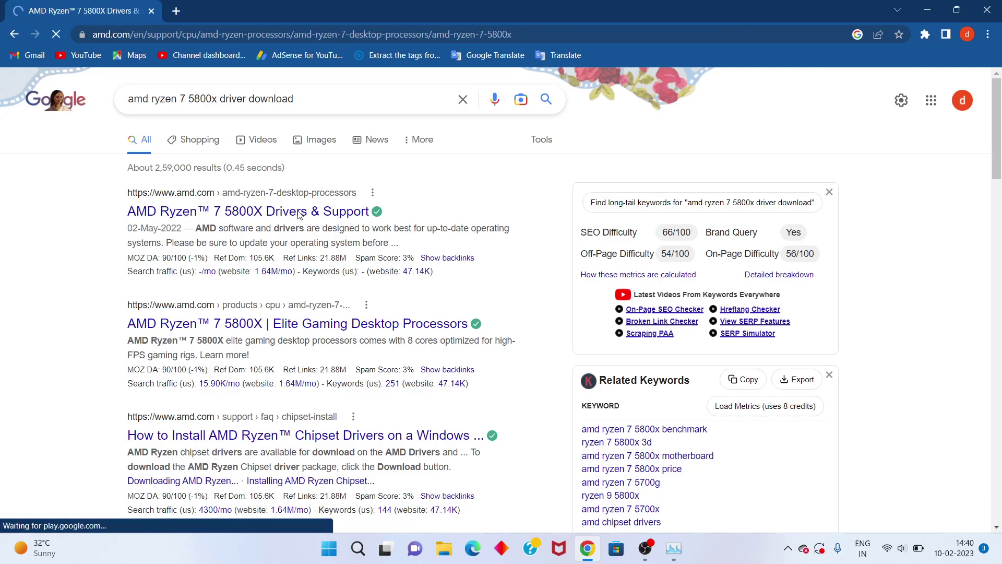
{"action": "scroll", "coordinate": [299, 211], "scroll_direction": "down", "scroll_amount": 1}
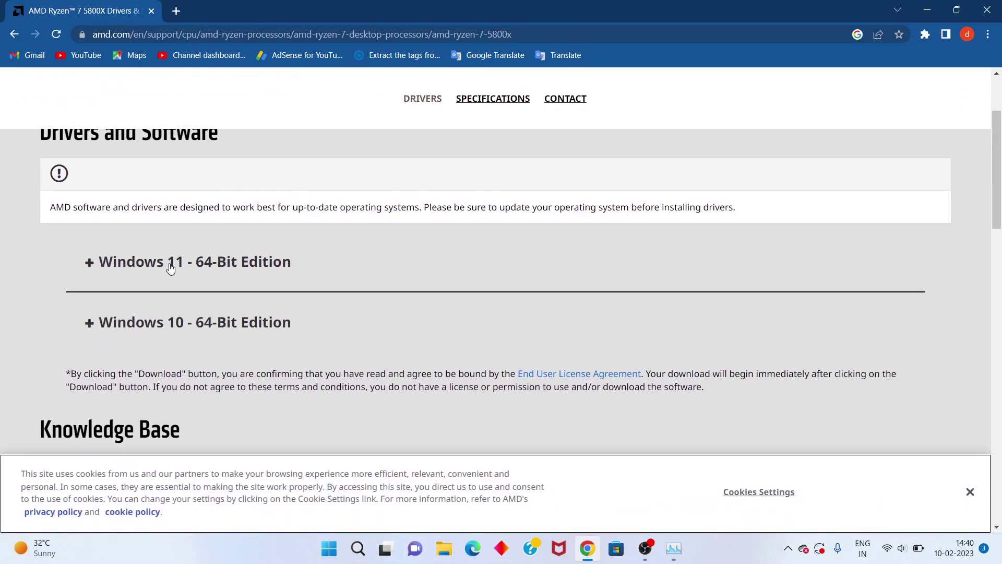
{"action": "left_click", "coordinate": [239, 263]}
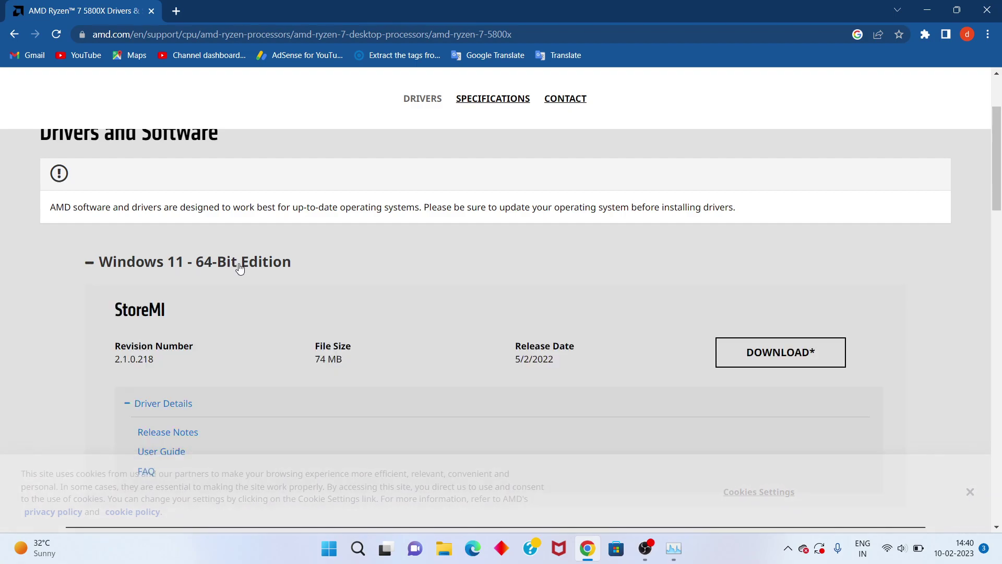
{"action": "scroll", "coordinate": [240, 267], "scroll_direction": "down", "scroll_amount": 4}
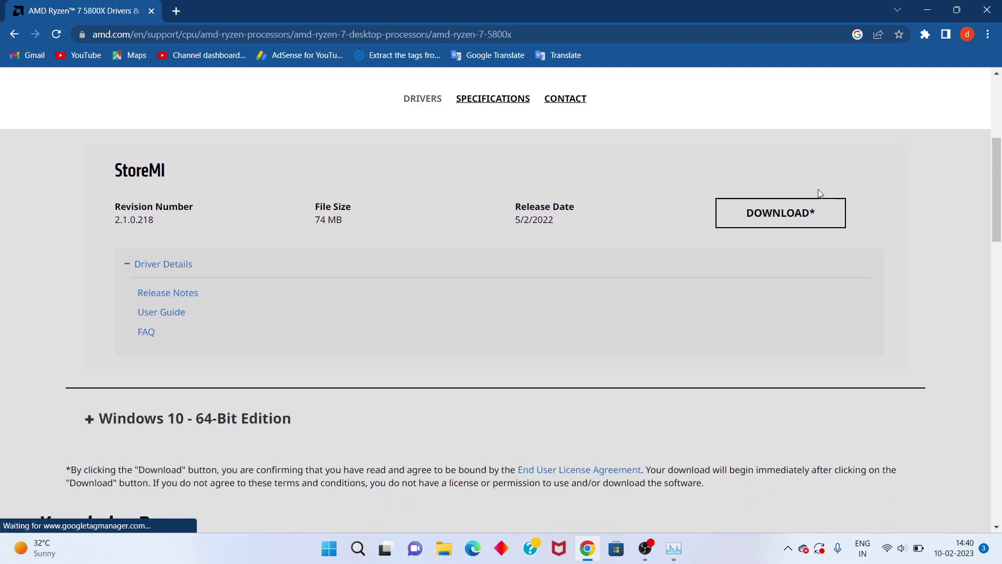
{"action": "scroll", "coordinate": [594, 287], "scroll_direction": "down", "scroll_amount": 7}
{"action": "scroll", "coordinate": [594, 291], "scroll_direction": "down", "scroll_amount": 8}
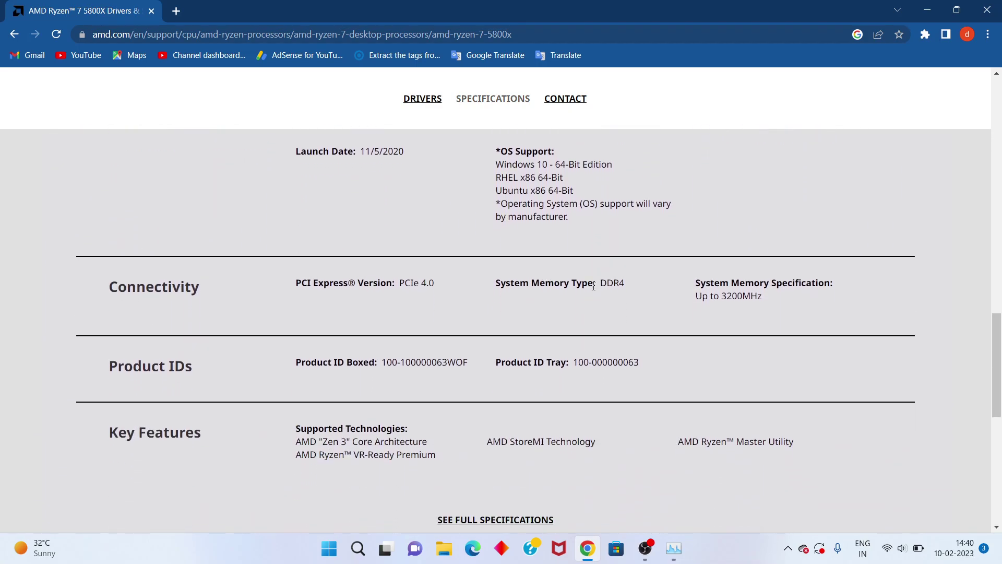
{"action": "scroll", "coordinate": [594, 286], "scroll_direction": "down", "scroll_amount": 6}
{"action": "scroll", "coordinate": [594, 286], "scroll_direction": "up", "scroll_amount": 20}
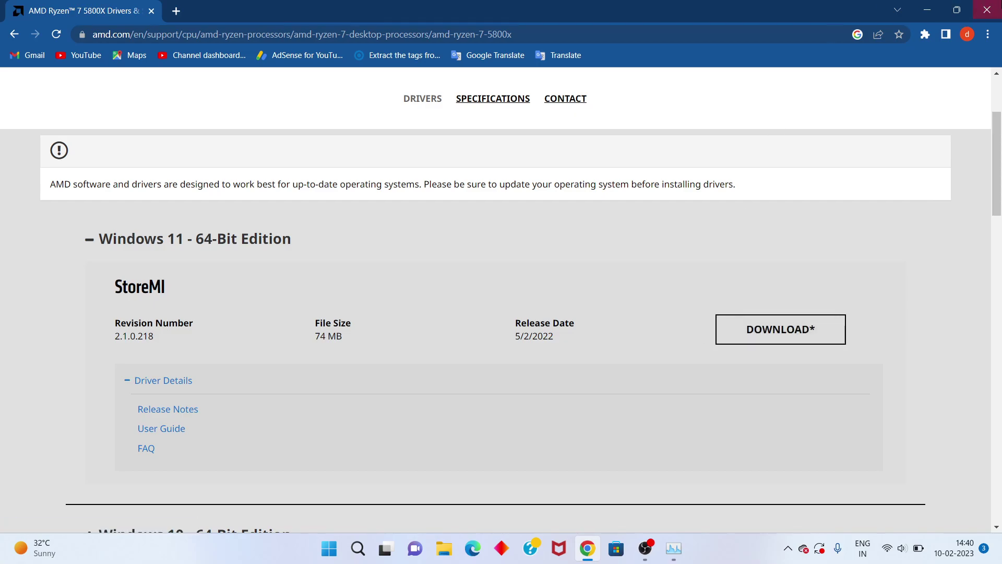
{"action": "left_click", "coordinate": [928, 9]}
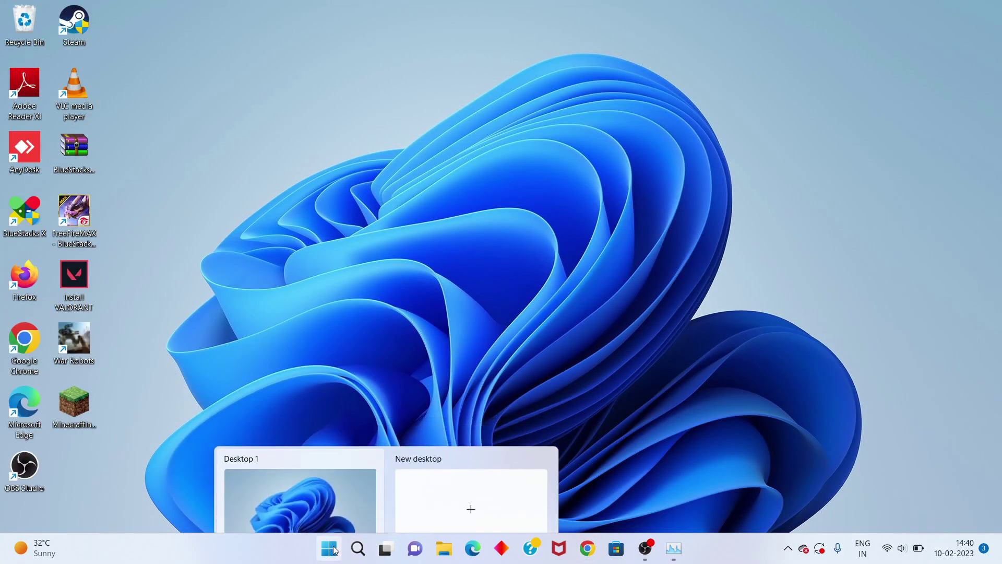
Restart Windows from the Start menu's power options.
{"action": "left_click", "coordinate": [330, 548]}
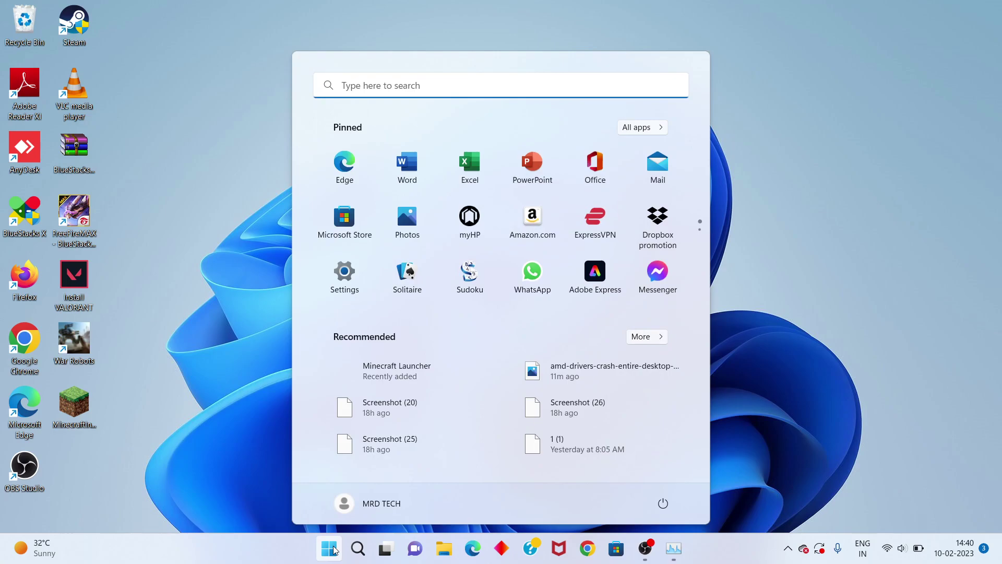
{"action": "left_click", "coordinate": [664, 506]}
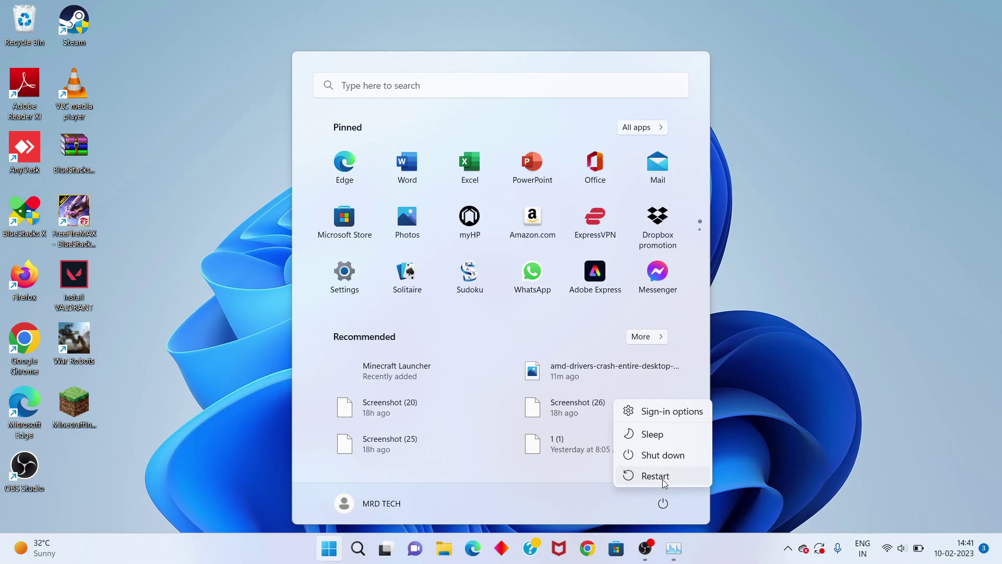
{"action": "left_click", "coordinate": [780, 206]}
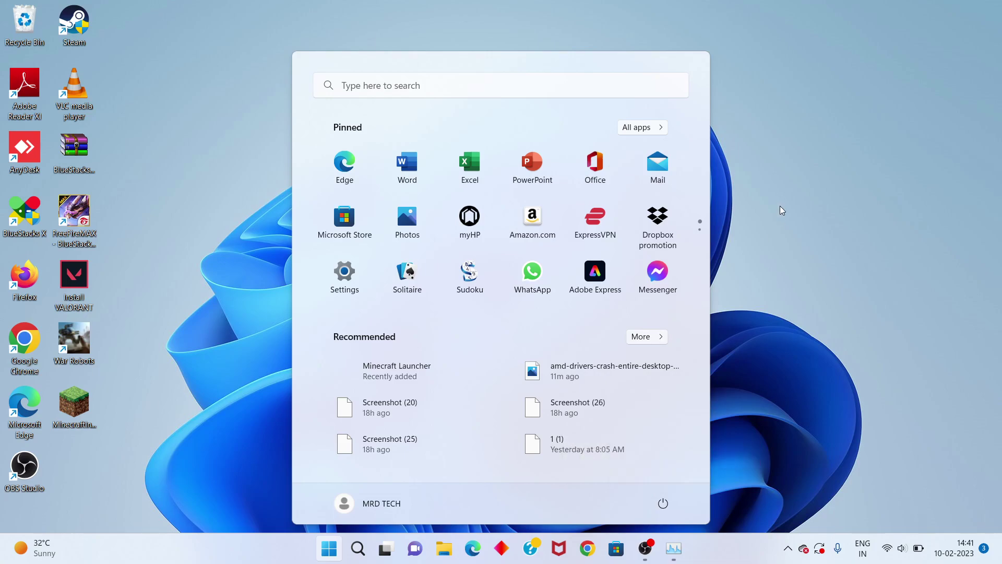
Launch AMD Software: Adrenalin Edition from the desktop menu, verify its Gaming page shows 3 games, then close it.
{"action": "left_click", "coordinate": [780, 207]}
{"action": "right_click", "coordinate": [780, 206]}
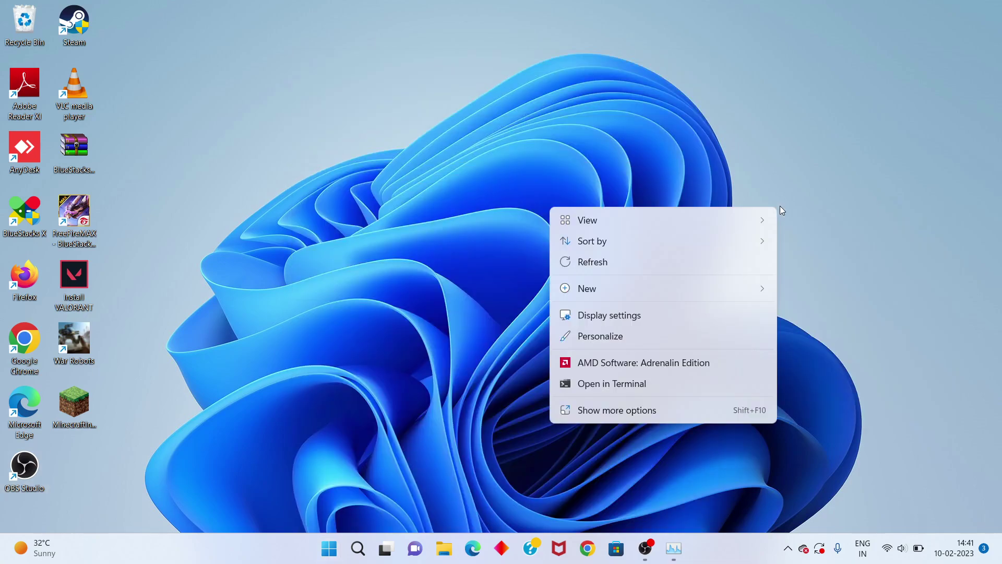
{"action": "left_click", "coordinate": [659, 362]}
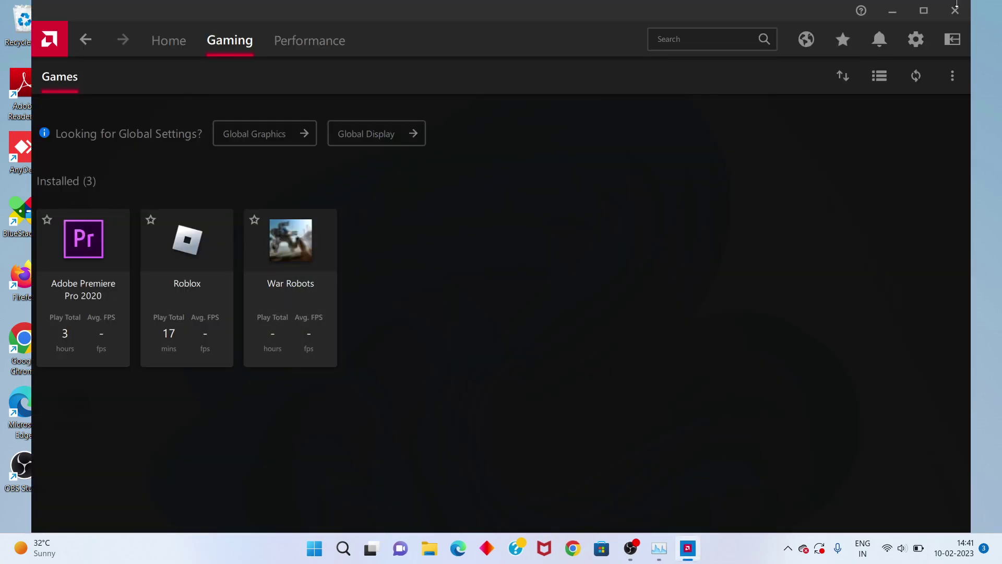
{"action": "left_click", "coordinate": [956, 12]}
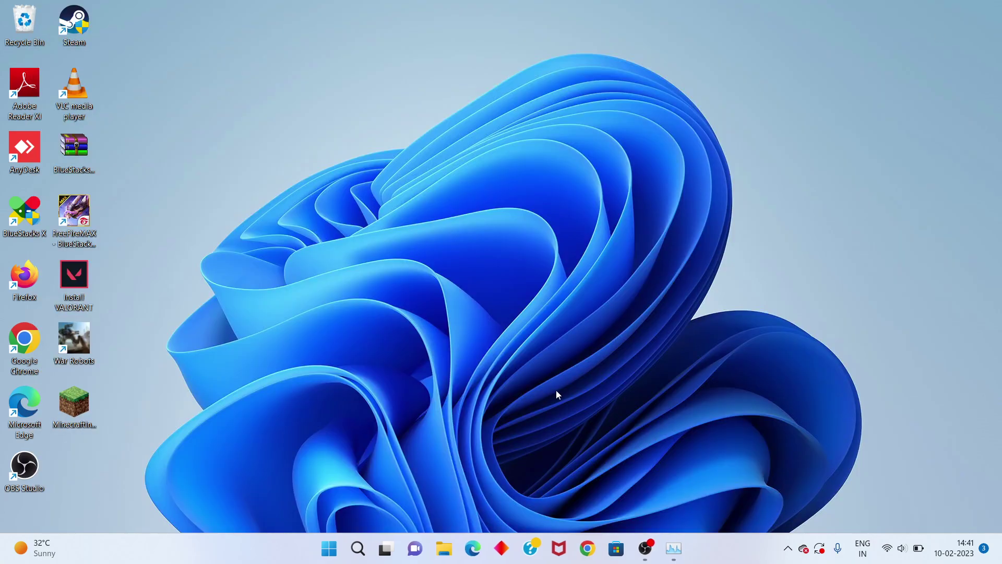